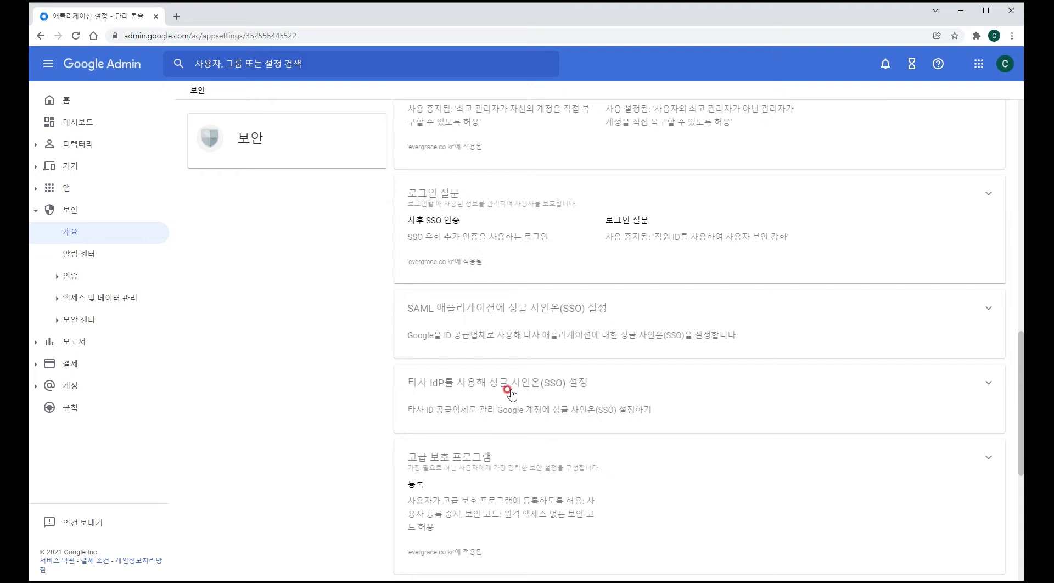
# Step: From the Security overview, open the 'SSO with third-party IdP' settings card
pyautogui.click(620, 389)
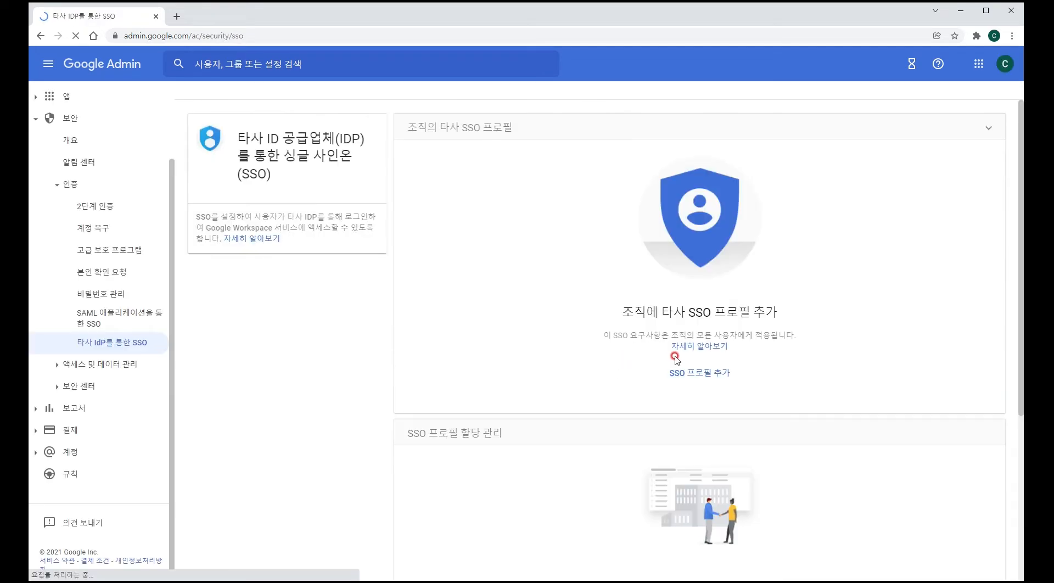
# Step: Start a new SSO profile and scroll through its still-empty sign-in, certificate and URL fields
pyautogui.click(723, 375)
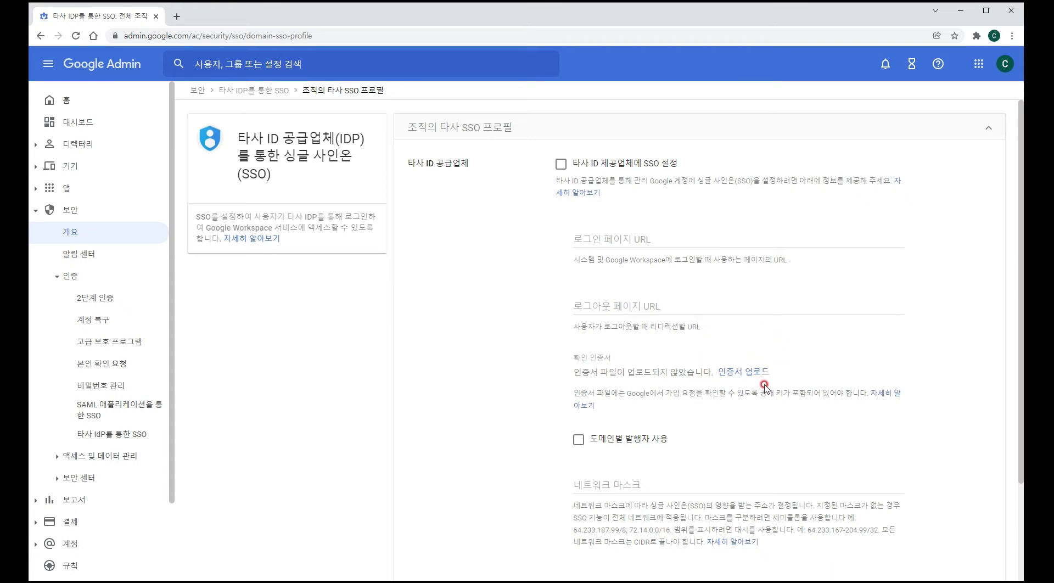
pyautogui.scroll(-2, 765, 387)
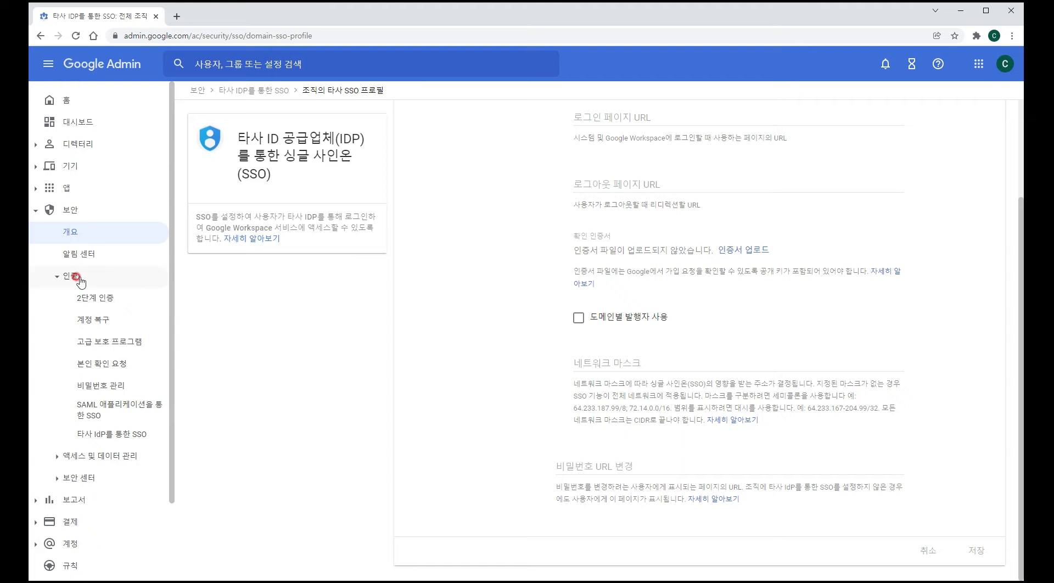
# Step: Go to Authentication > 2-Step Verification and set Enforcement to On
pyautogui.click(121, 299)
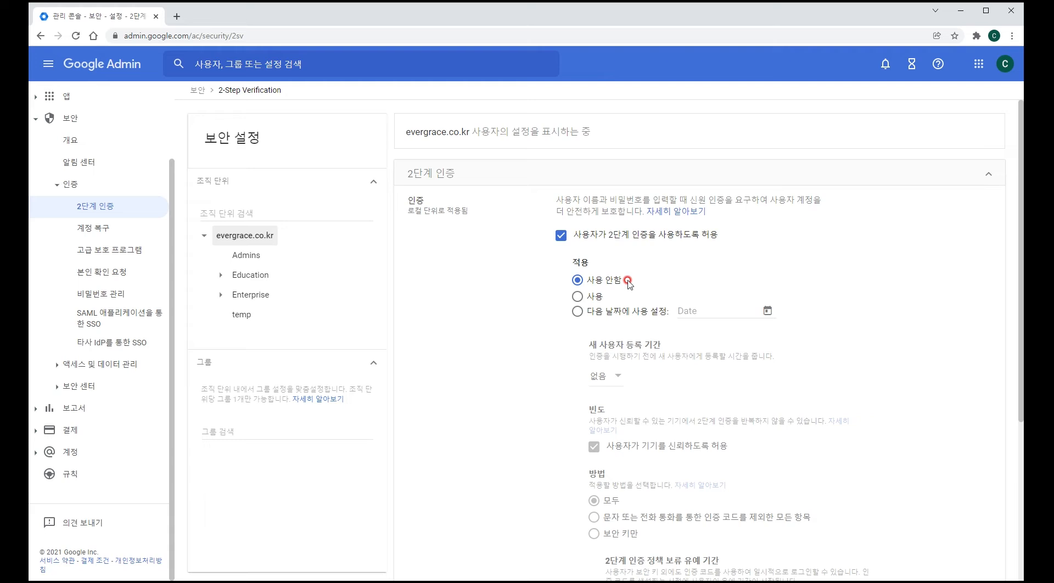
pyautogui.click(575, 297)
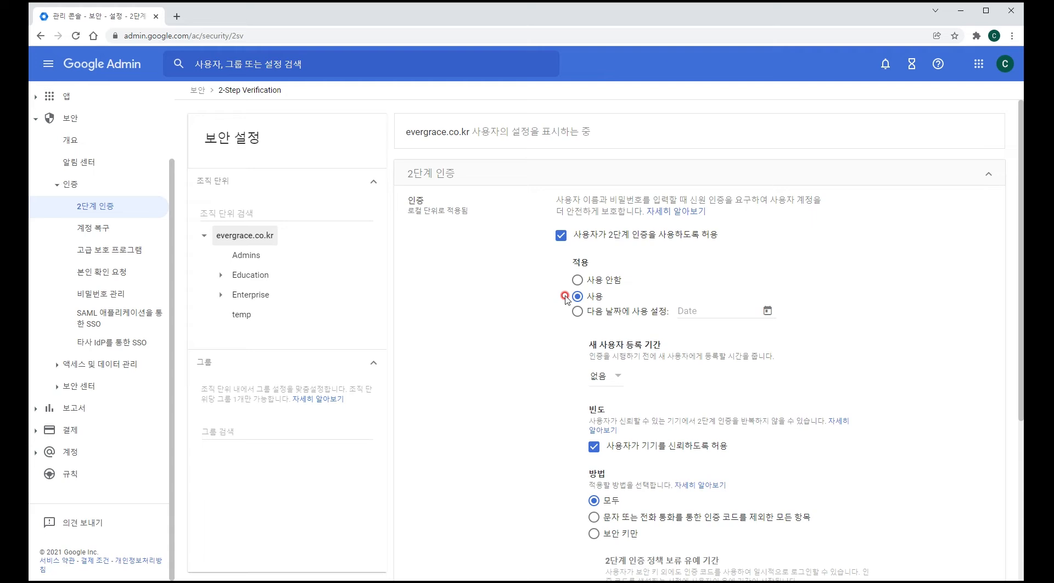
# Step: Schedule enforcement from January 10, 2022, with enrollment period None and device trust allowed
pyautogui.click(576, 312)
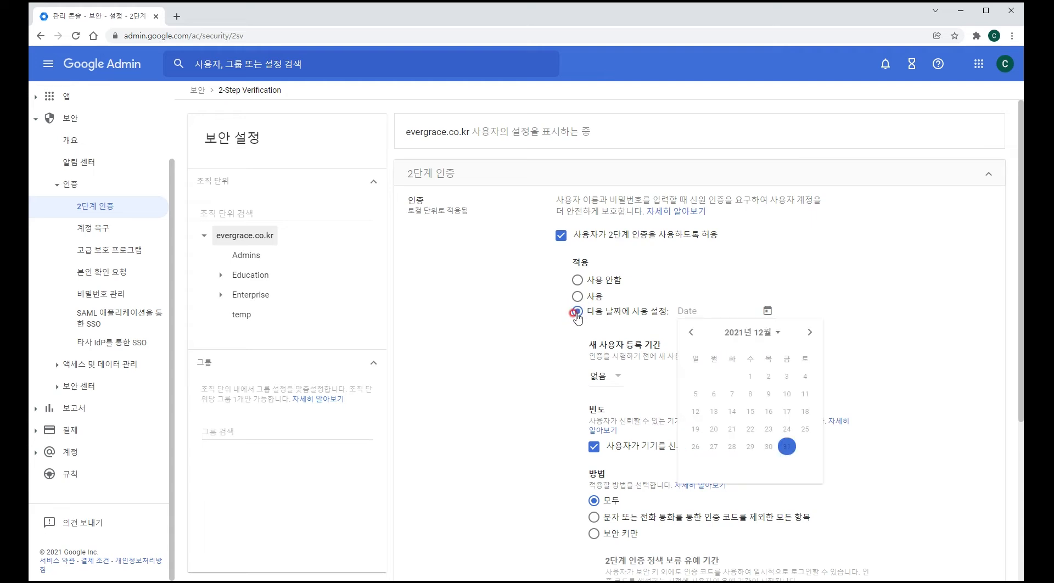
pyautogui.click(806, 333)
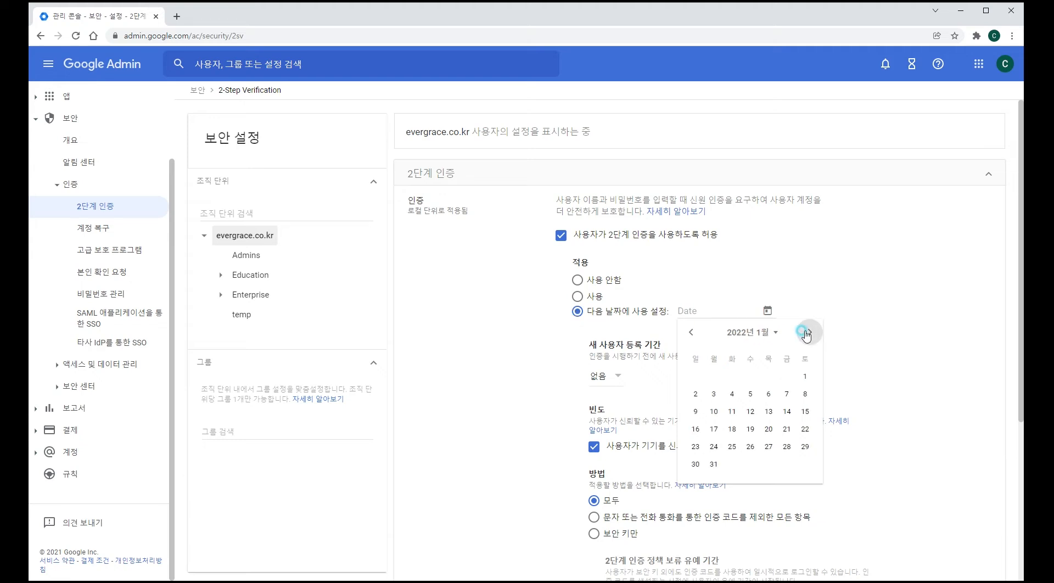
pyautogui.click(712, 413)
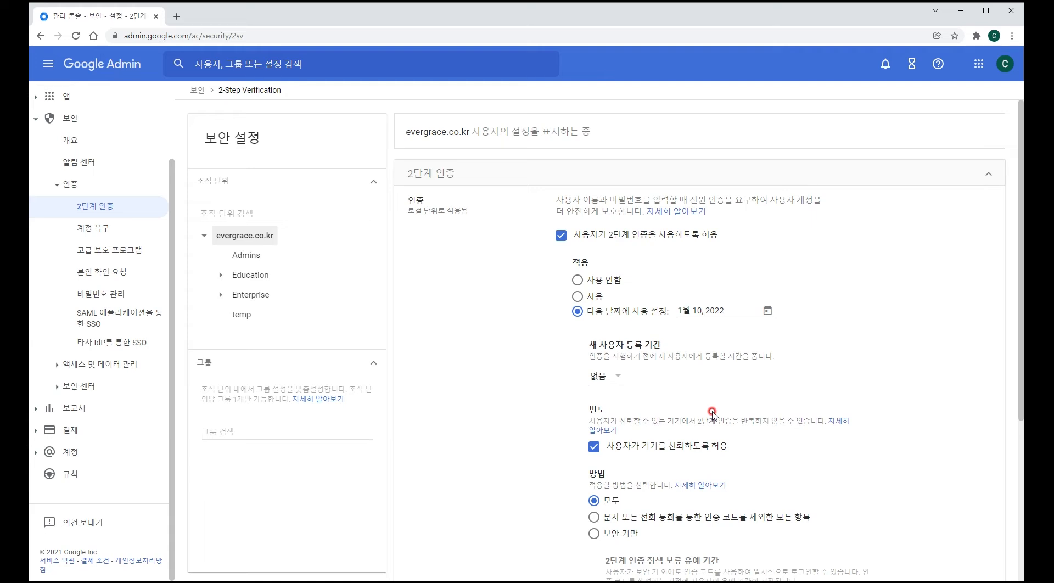
pyautogui.click(617, 377)
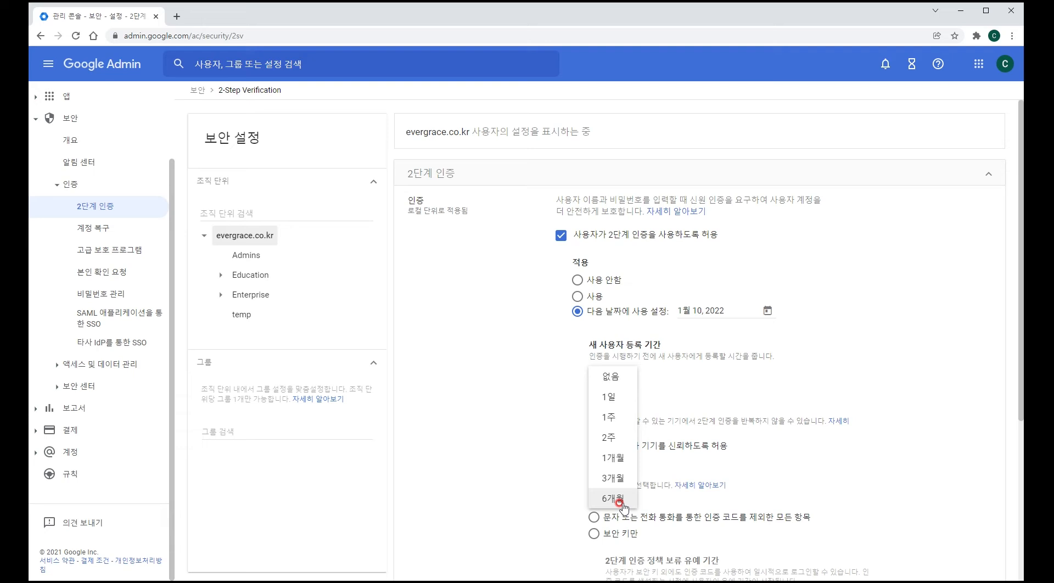
pyautogui.click(627, 379)
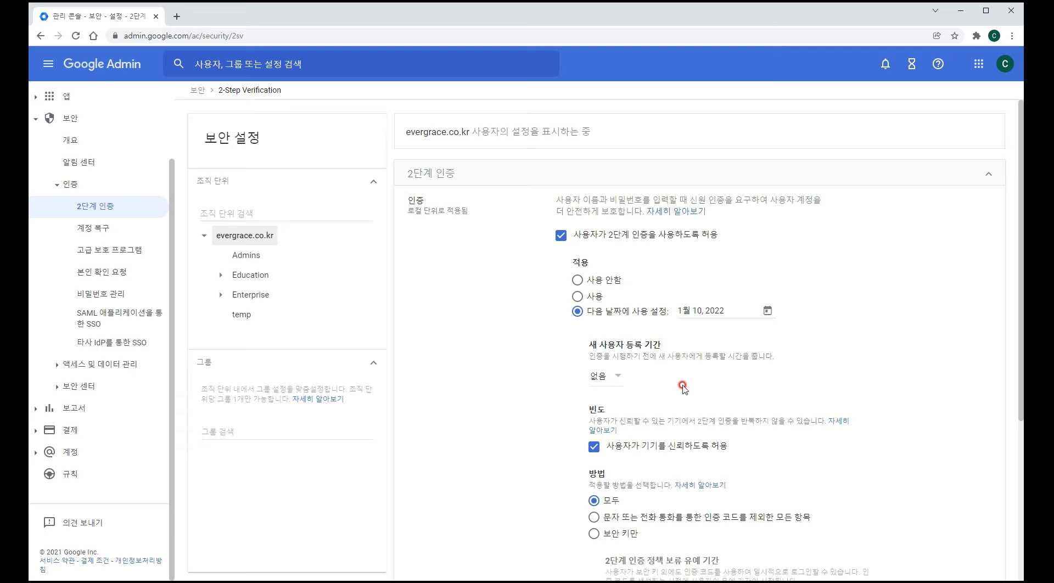
pyautogui.click(594, 448)
pyautogui.click(594, 448)
# Step: Keep Methods set to Any, save the 2-Step Verification changes, and select the Admins unit
pyautogui.scroll(-5, 595, 457)
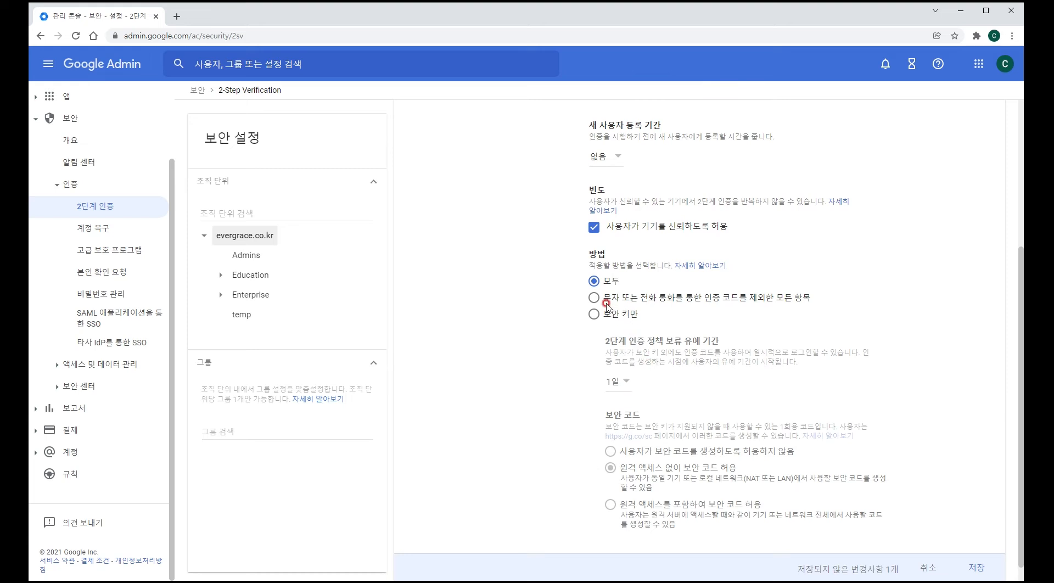
pyautogui.click(594, 299)
pyautogui.click(594, 314)
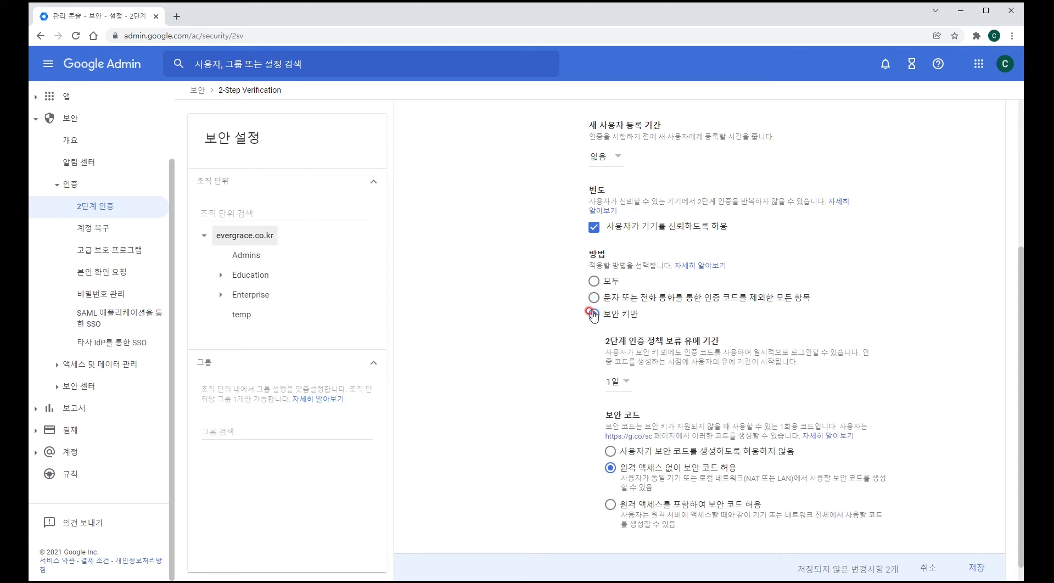
pyautogui.click(594, 281)
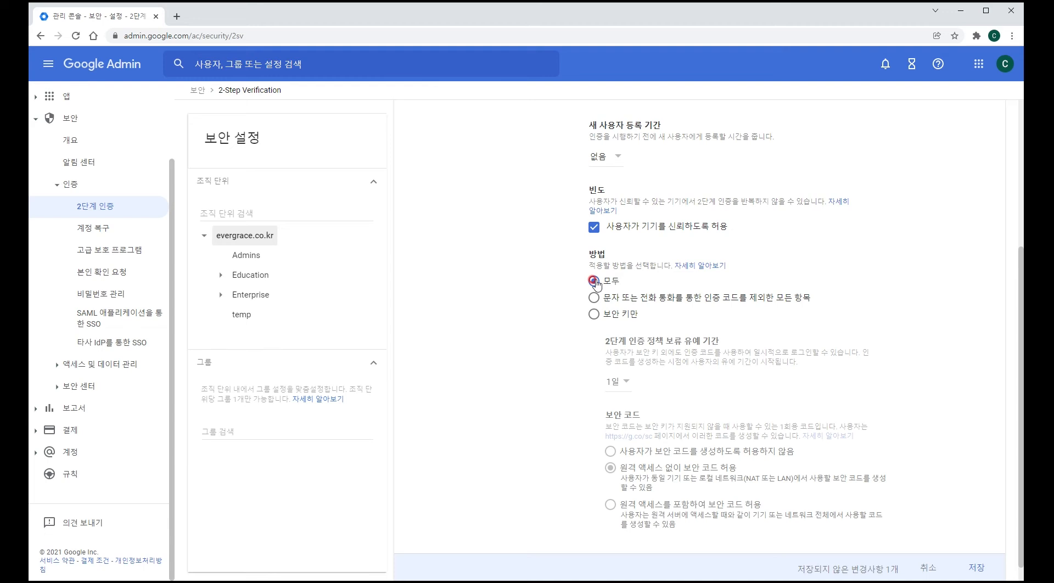
pyautogui.click(976, 567)
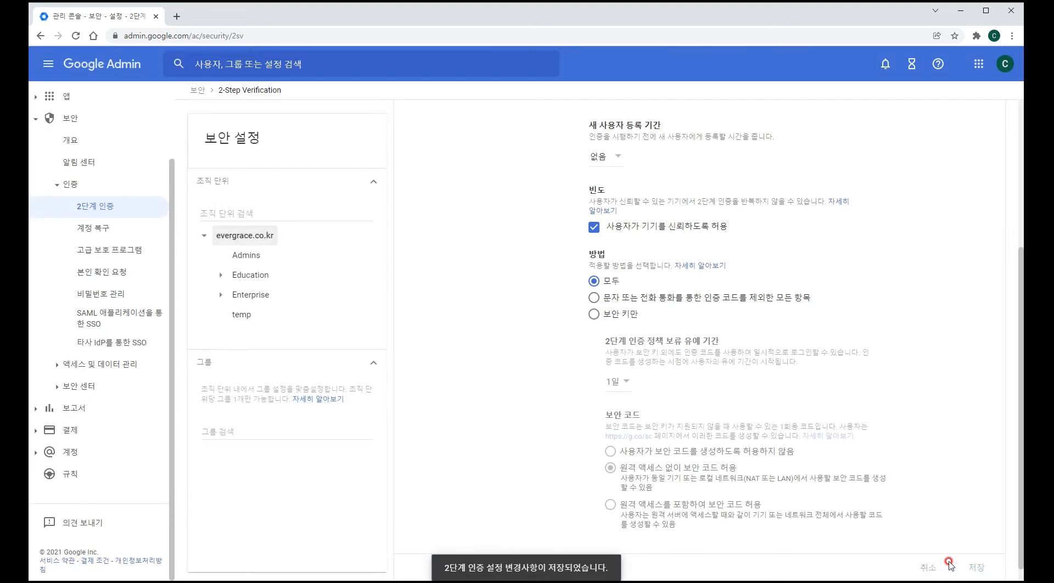
pyautogui.click(248, 256)
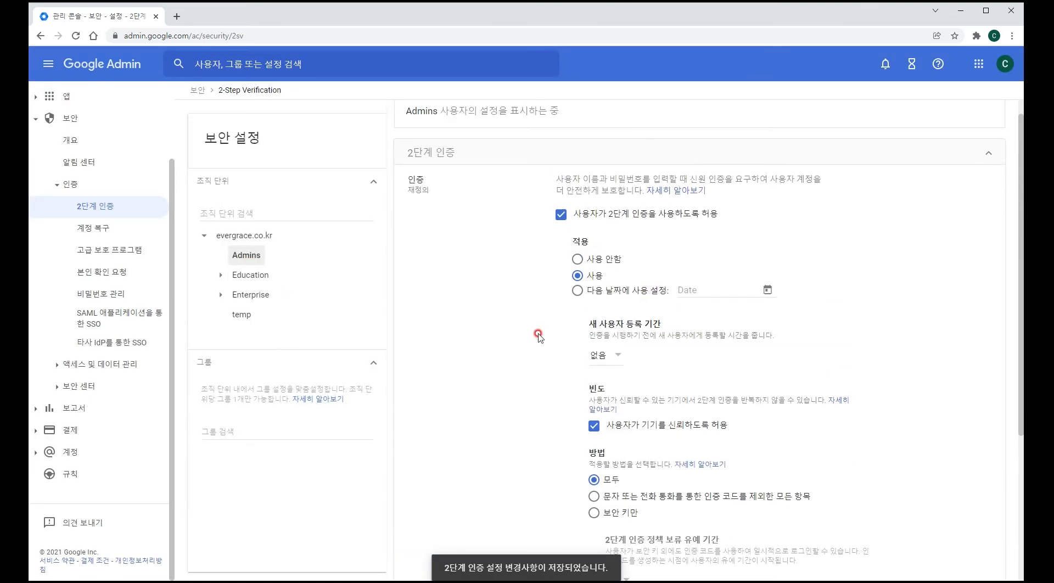
# Step: Keep 2-Step Verification enforcement On for the Admins unit
pyautogui.click(600, 245)
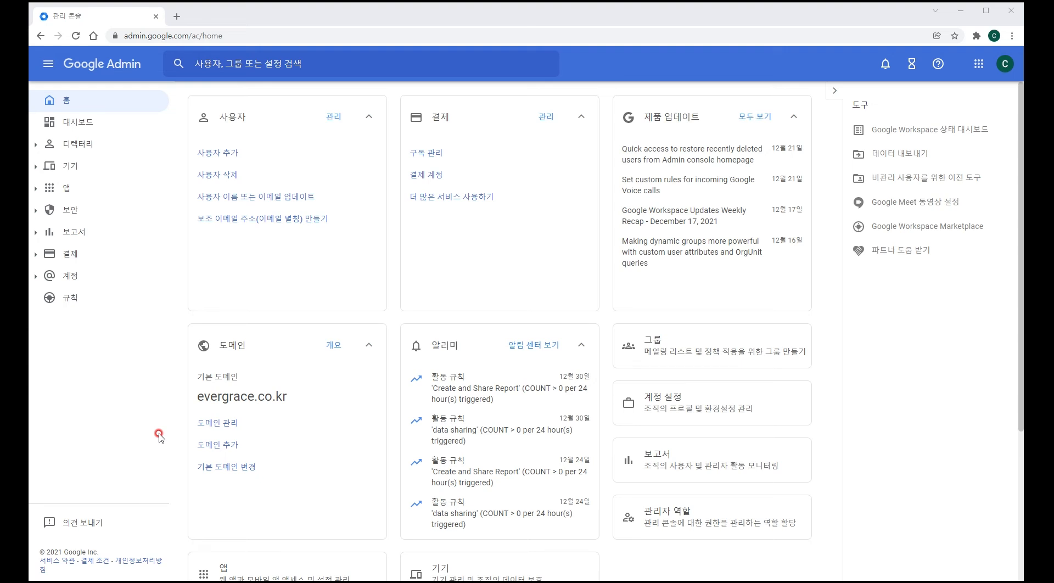
# Step: Go to Devices > Chrome > Settings > Device and scroll to Sign-in settings
pyautogui.click(33, 167)
pyautogui.click(54, 210)
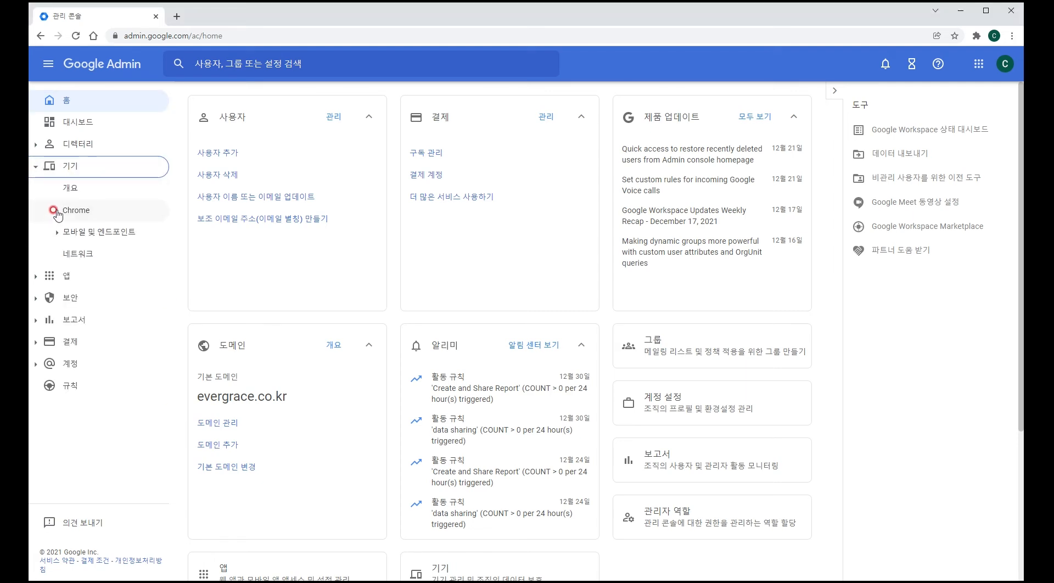
pyautogui.click(72, 298)
pyautogui.click(104, 343)
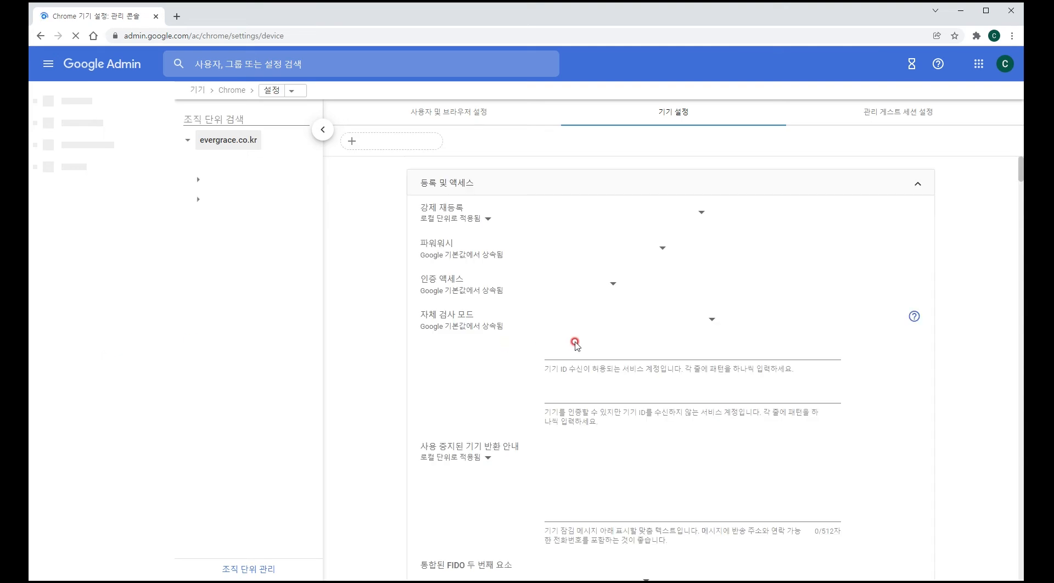
pyautogui.scroll(-8, 575, 343)
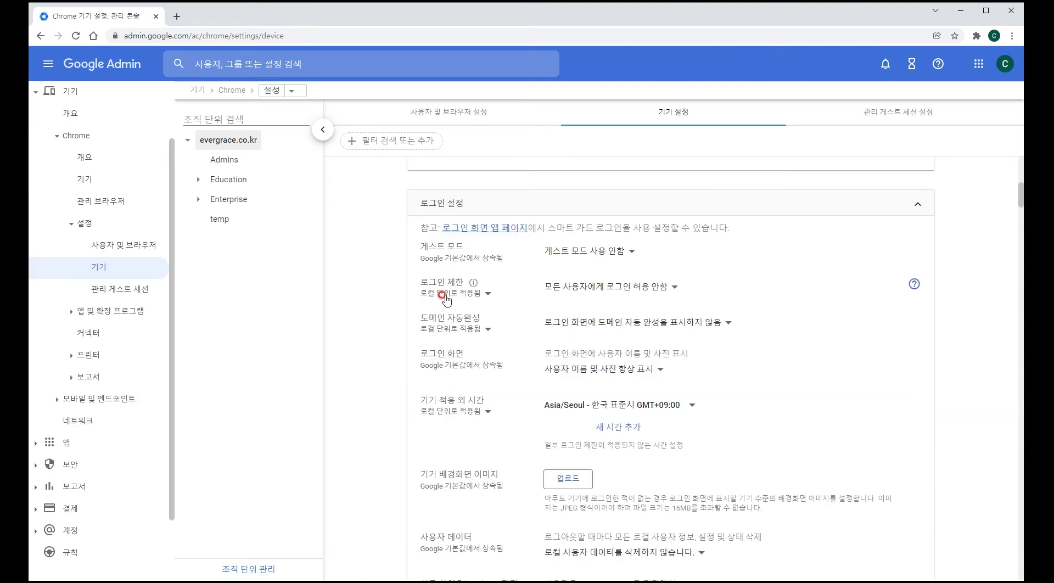
pyautogui.click(674, 287)
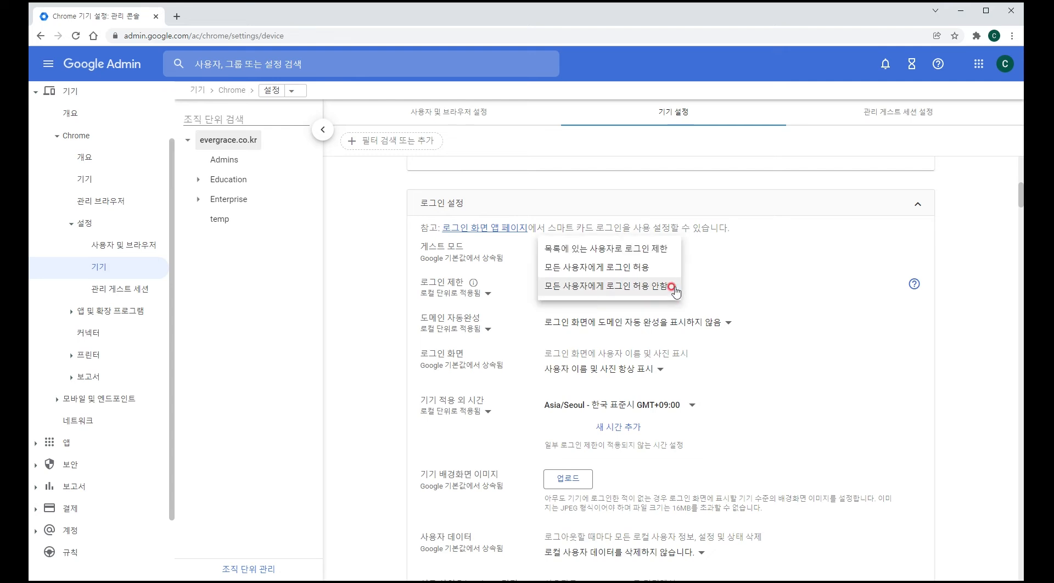
pyautogui.click(664, 243)
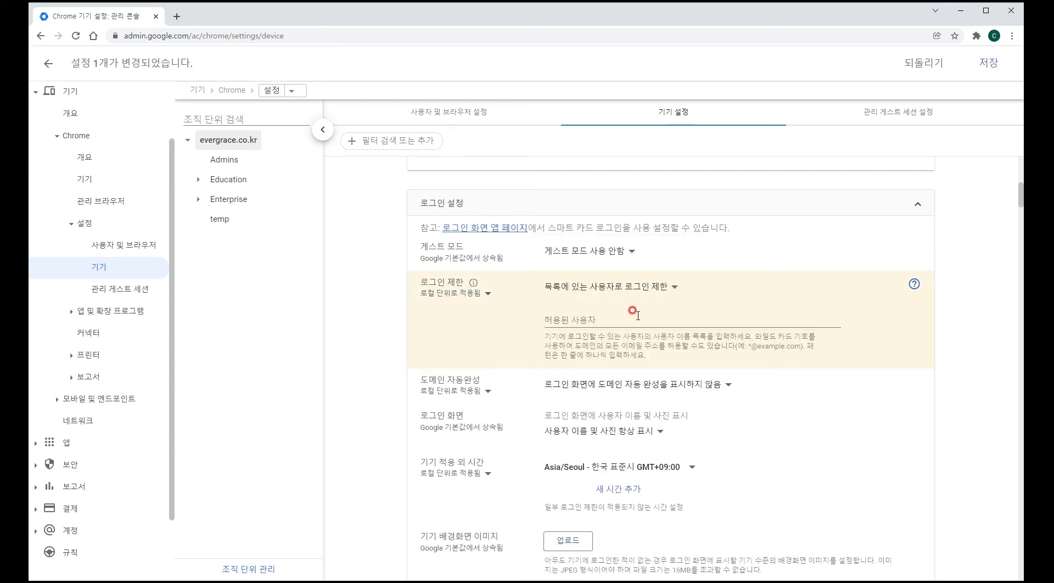
pyautogui.click(750, 317)
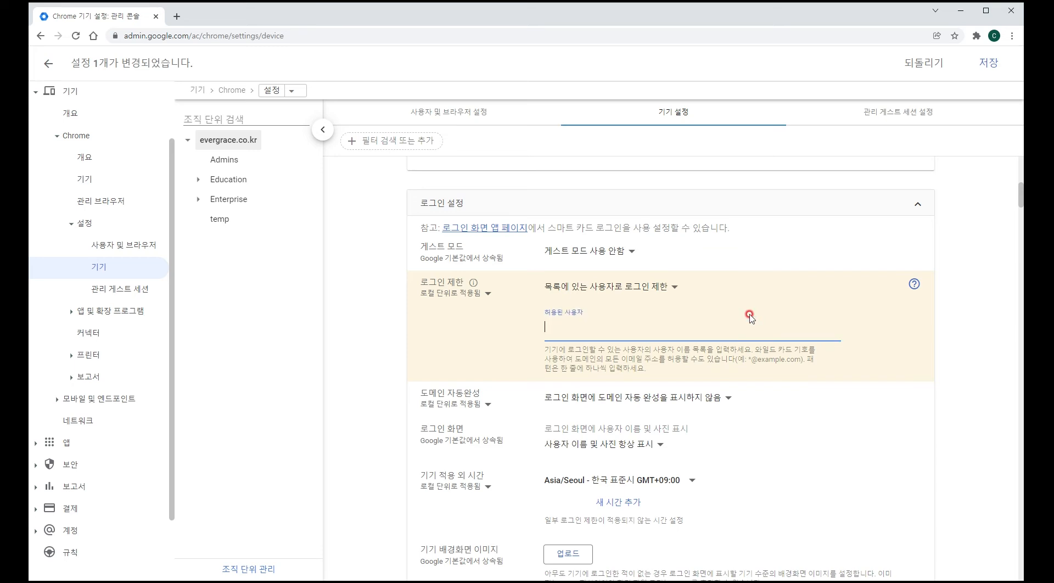
pyautogui.write('*')
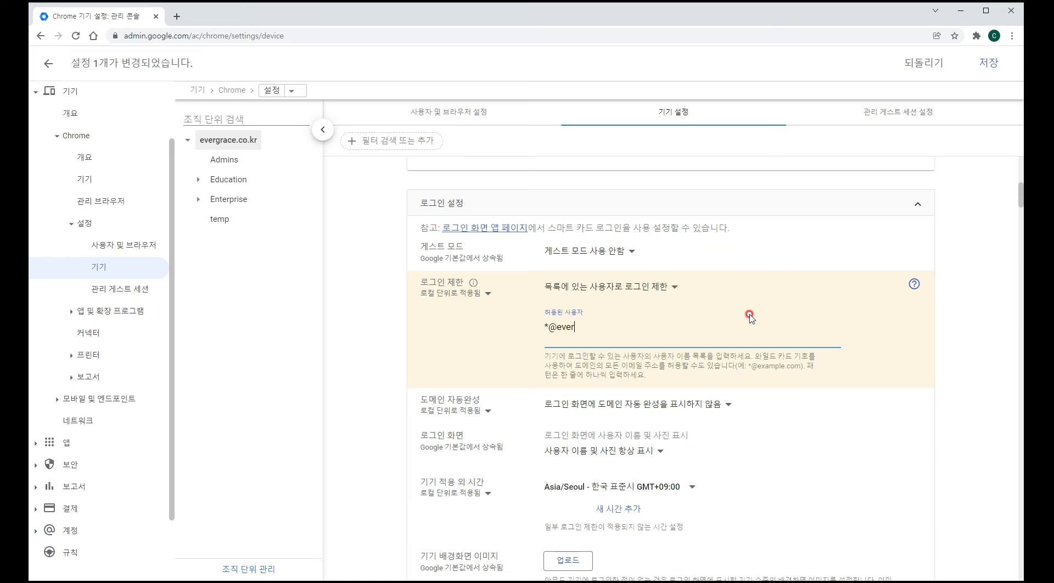
pyautogui.write('@evergrace.co.kr')
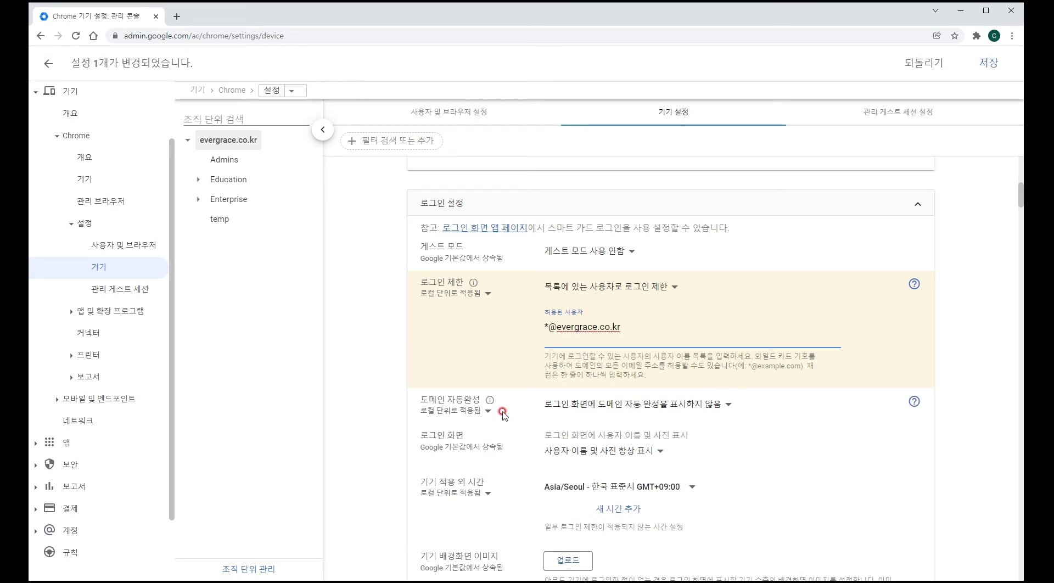
# Step: Set login domain autocomplete to evergrace.co.kr, save both changes, and select the Admins unit
pyautogui.click(730, 405)
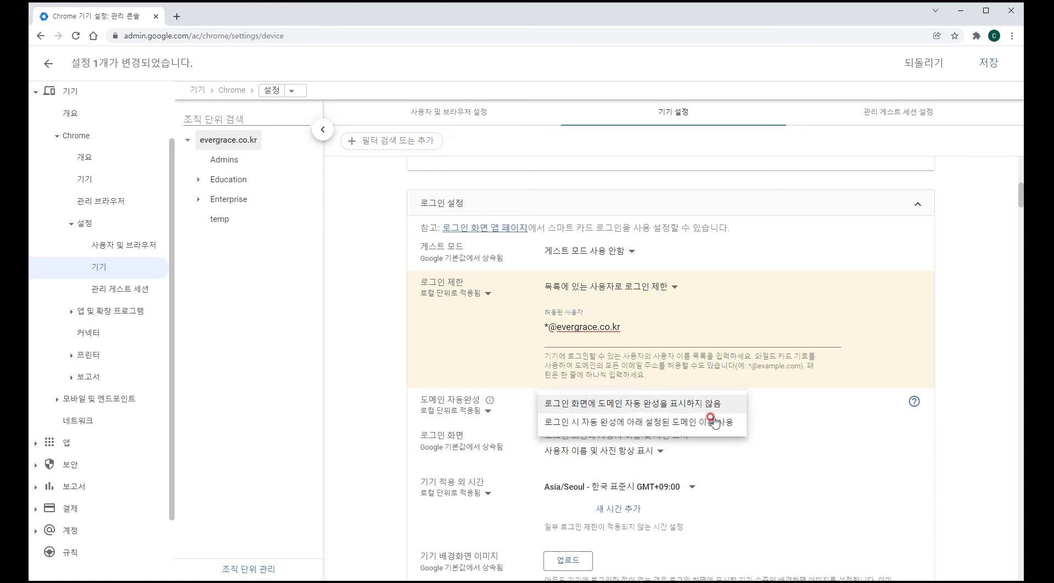
pyautogui.click(667, 424)
pyautogui.click(633, 426)
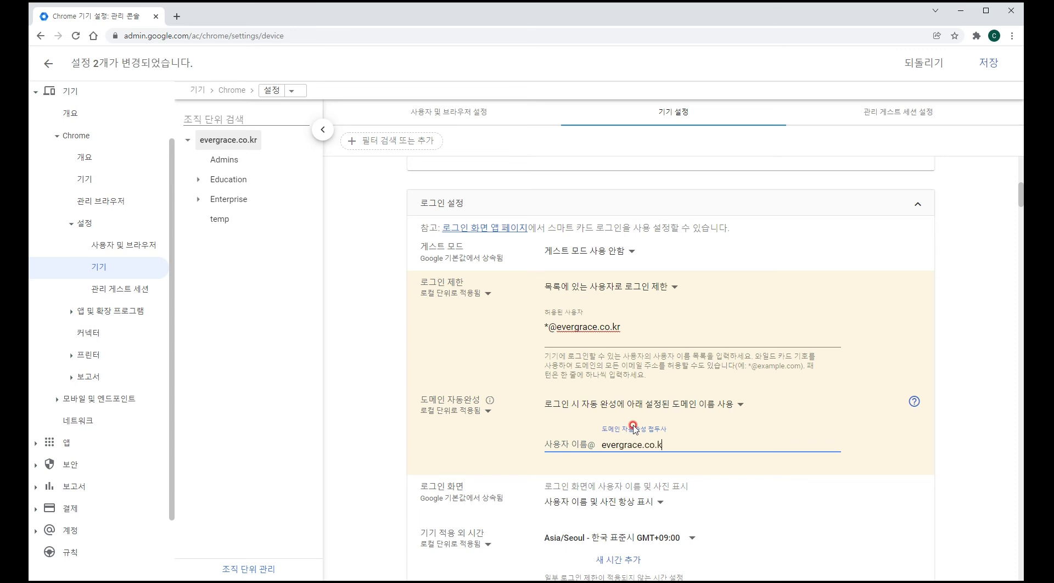
pyautogui.scroll(-1, 635, 429)
pyautogui.click(989, 62)
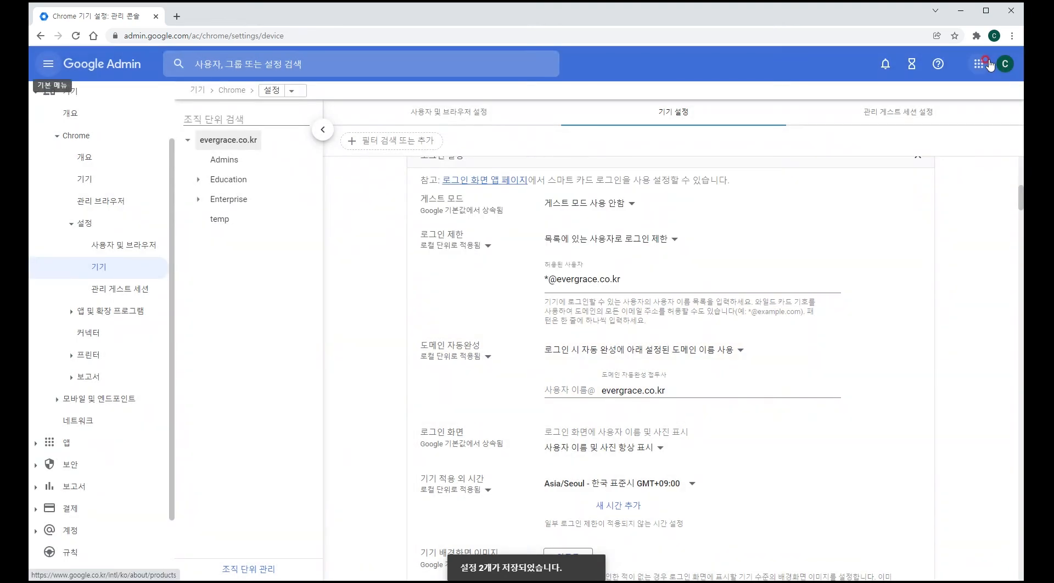
pyautogui.click(223, 160)
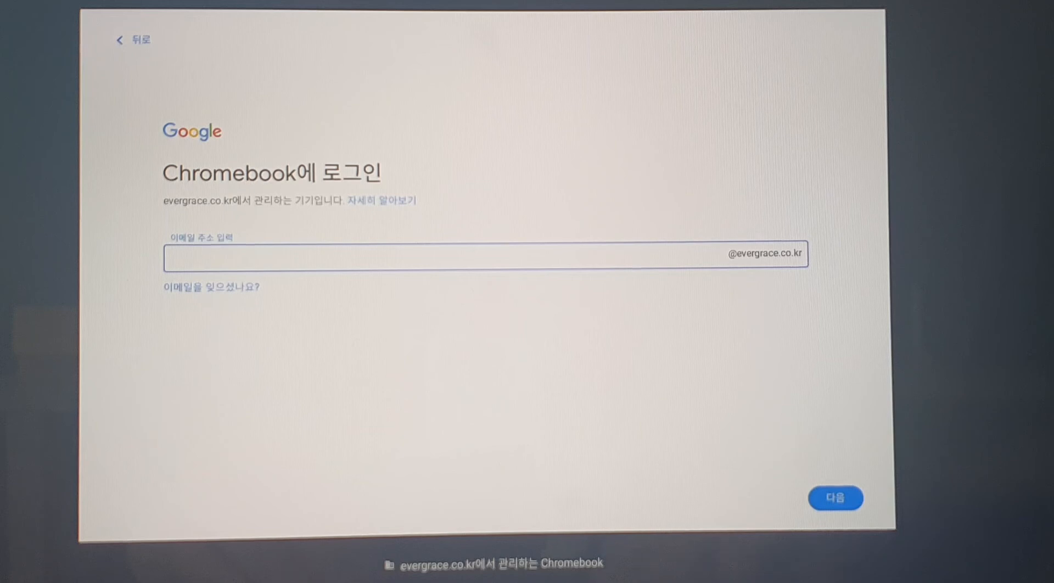
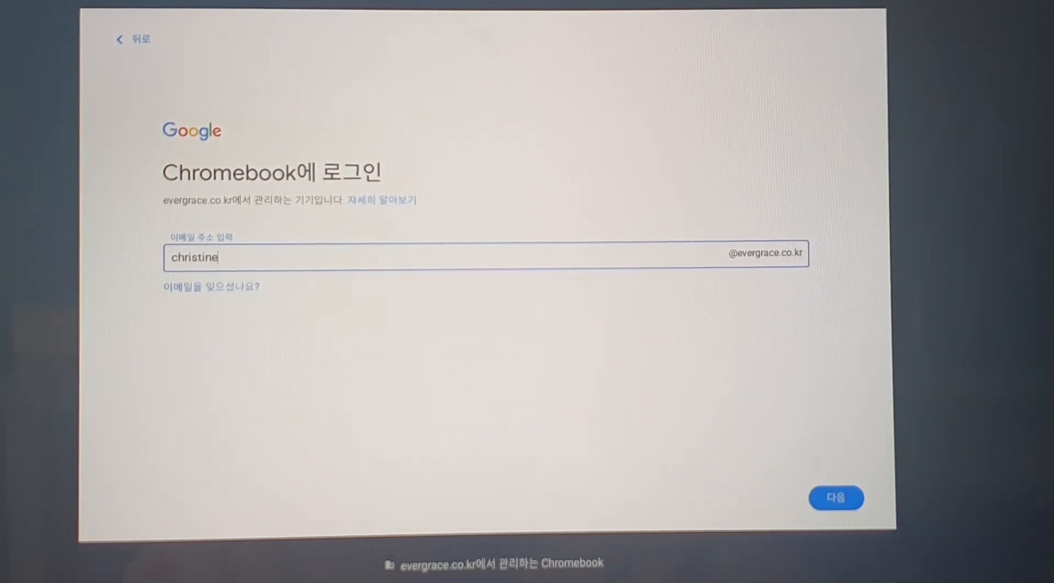
# Step: Sign in with the domain user's e-mail and password, then enter the SMS verification code
pyautogui.press('Return')
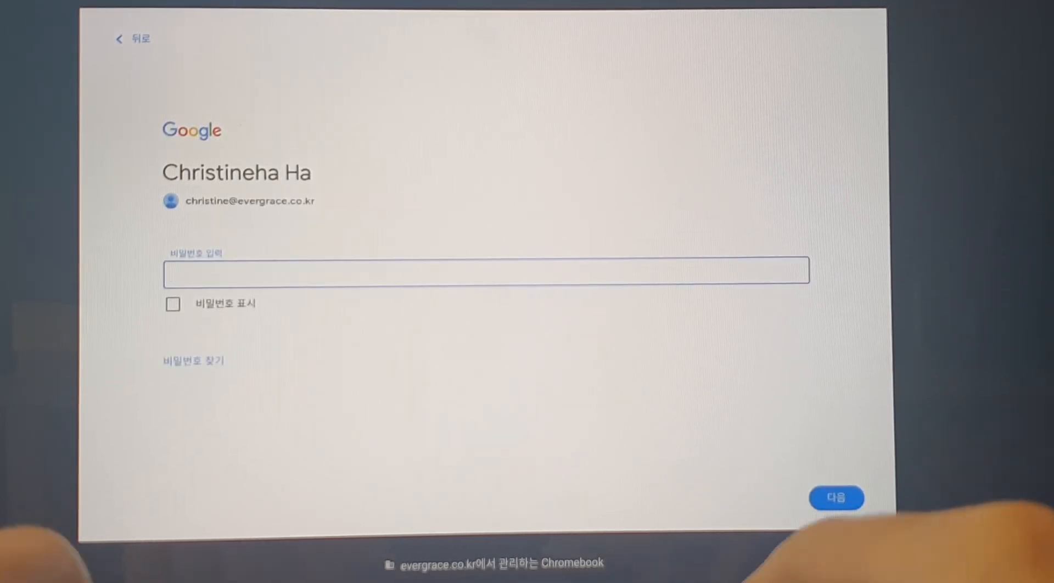
pyautogui.write('•••••••••')
pyautogui.press('Return')
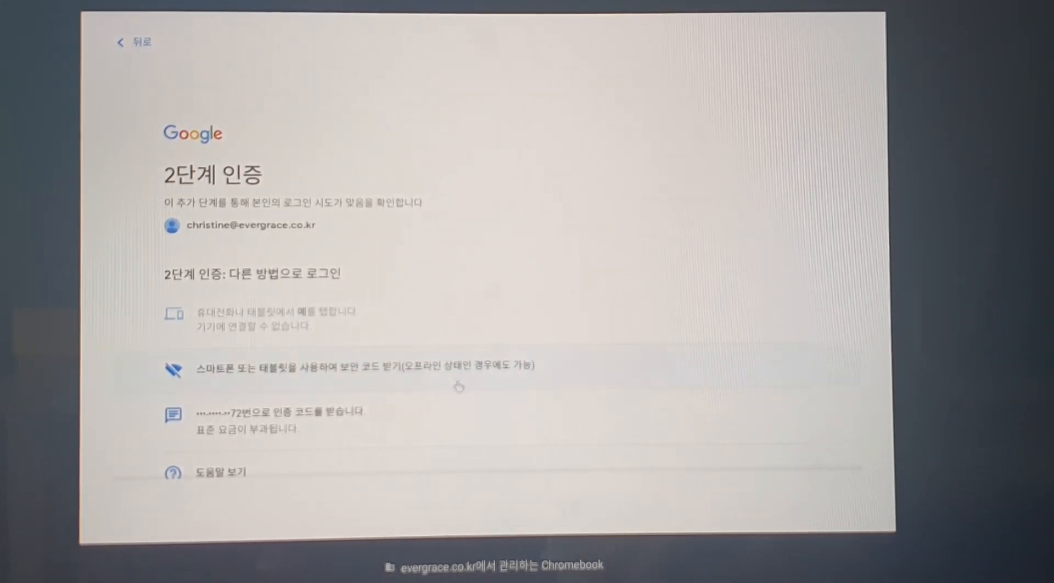
pyautogui.click(438, 420)
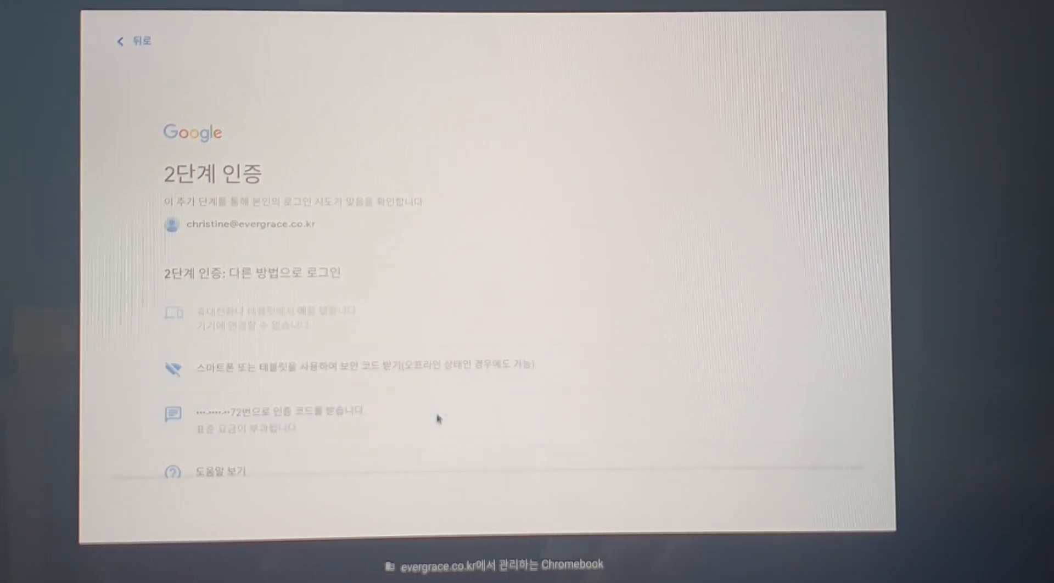
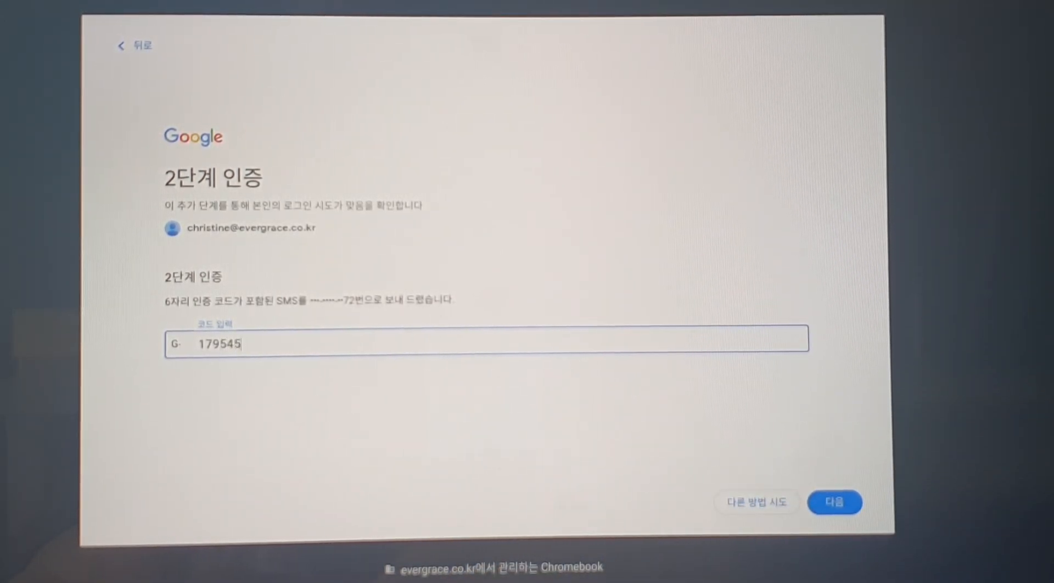
pyautogui.press('Return')
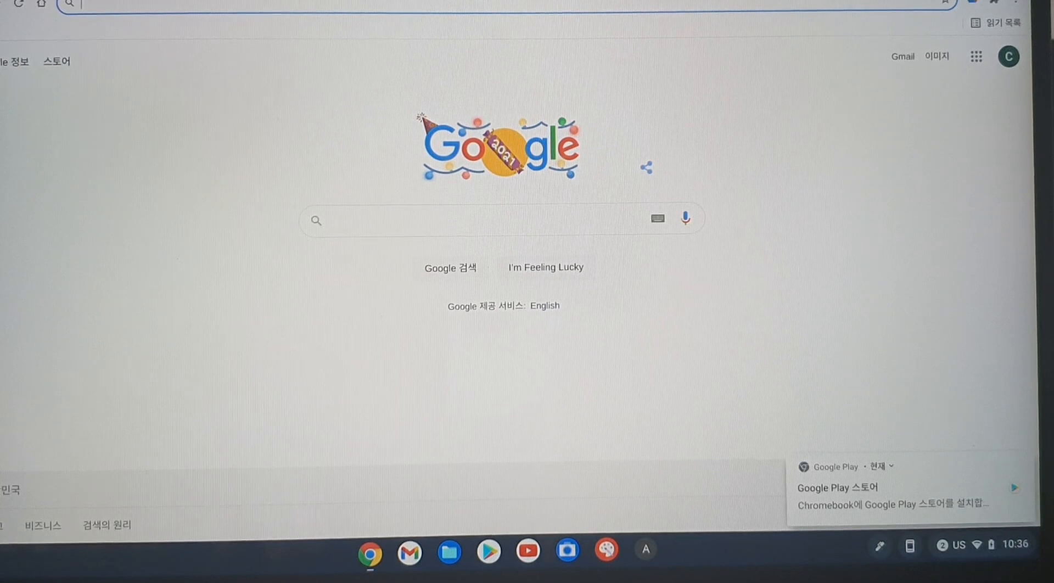
# Step: Launch Google Classroom (클래스룸) from the Google apps launcher
pyautogui.click(976, 57)
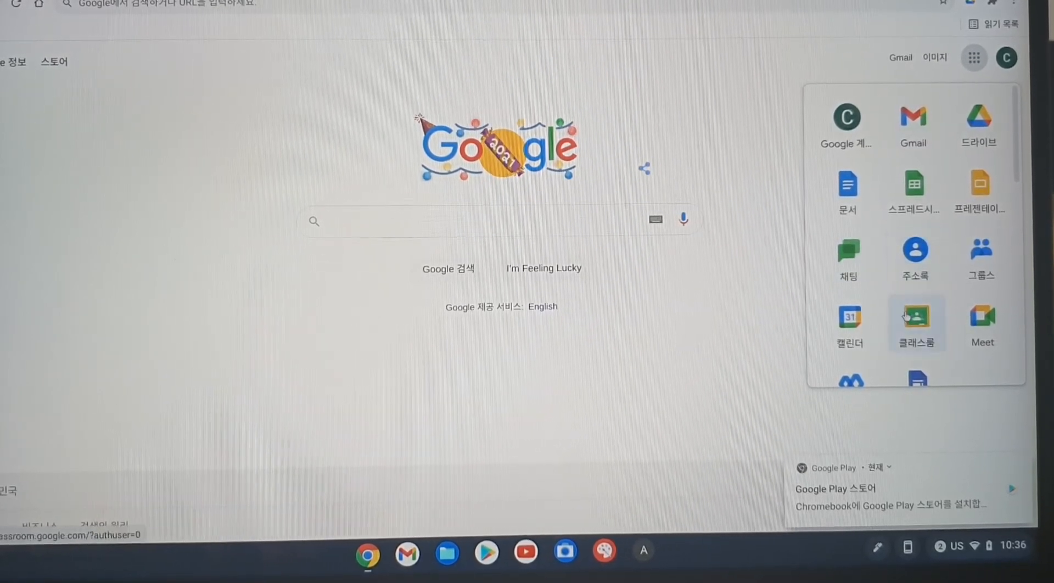
pyautogui.click(907, 319)
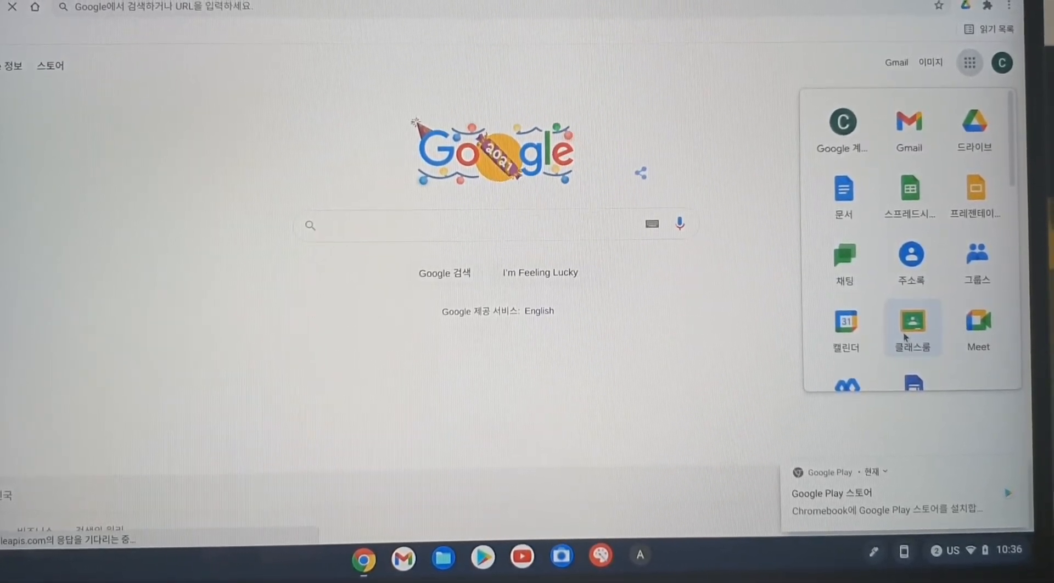